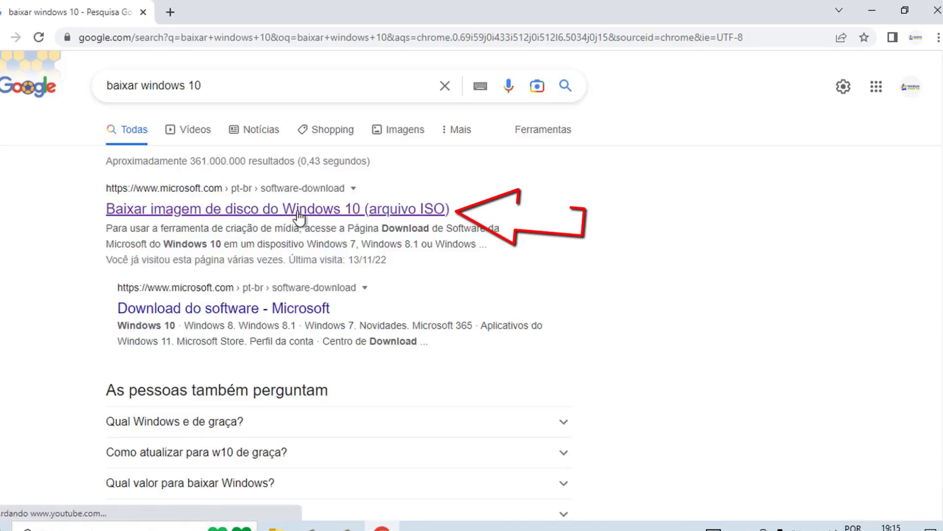
Open Microsoft's Windows 10 ISO download page from the search results and download the media creation tool
left_click(324, 213)
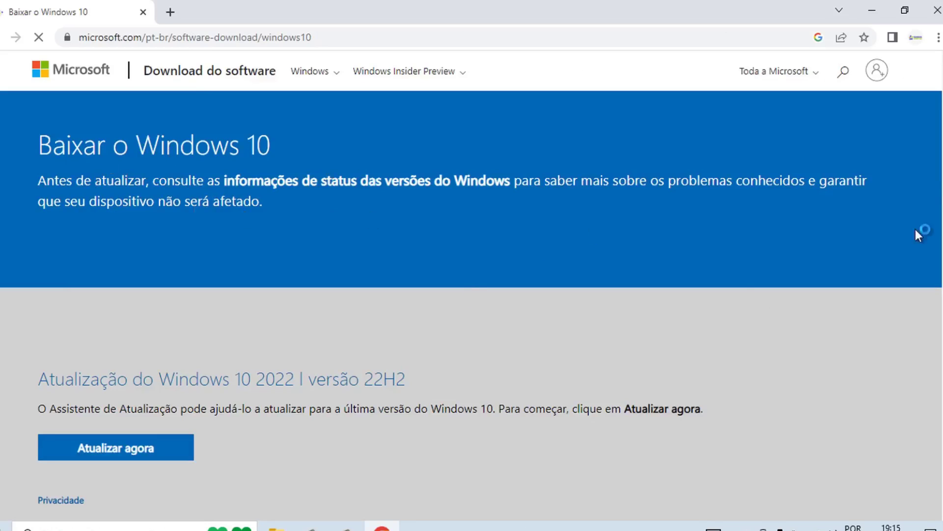
scroll(918, 235, "down", 5)
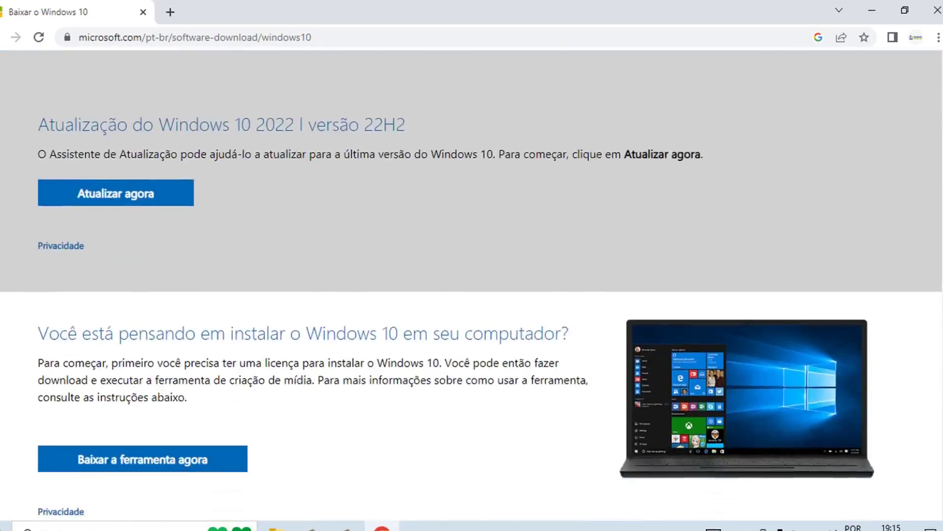
scroll(917, 235, "down", 2)
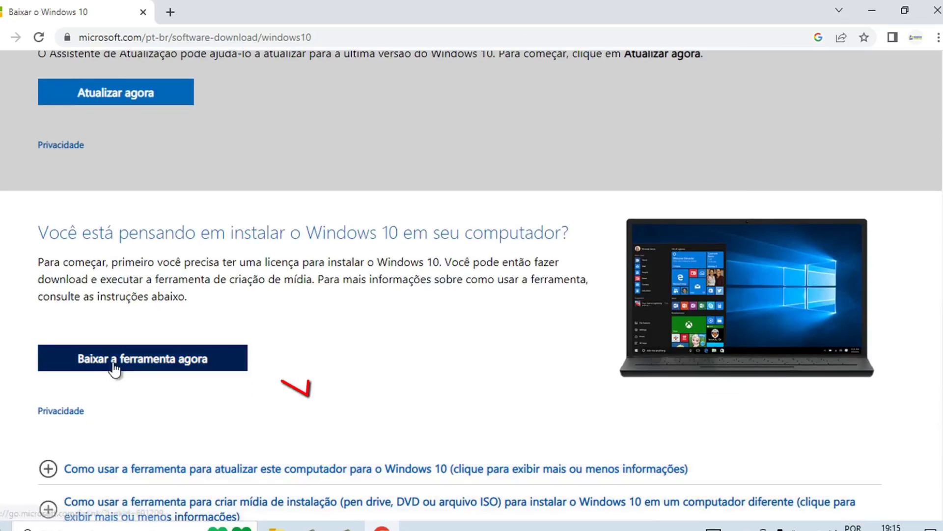
left_click(151, 368)
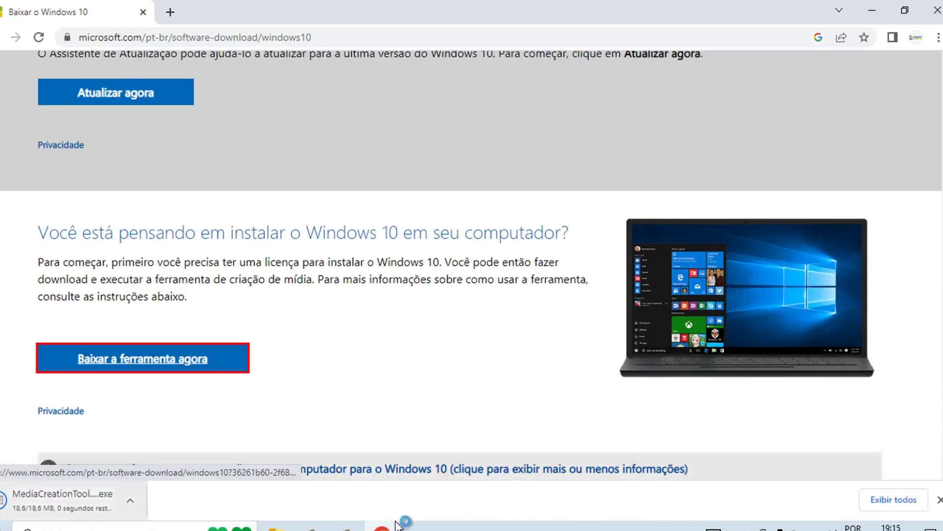
Show all browser downloads and remove both MediaCreationTool22H2.exe entries from the list
left_click(907, 499)
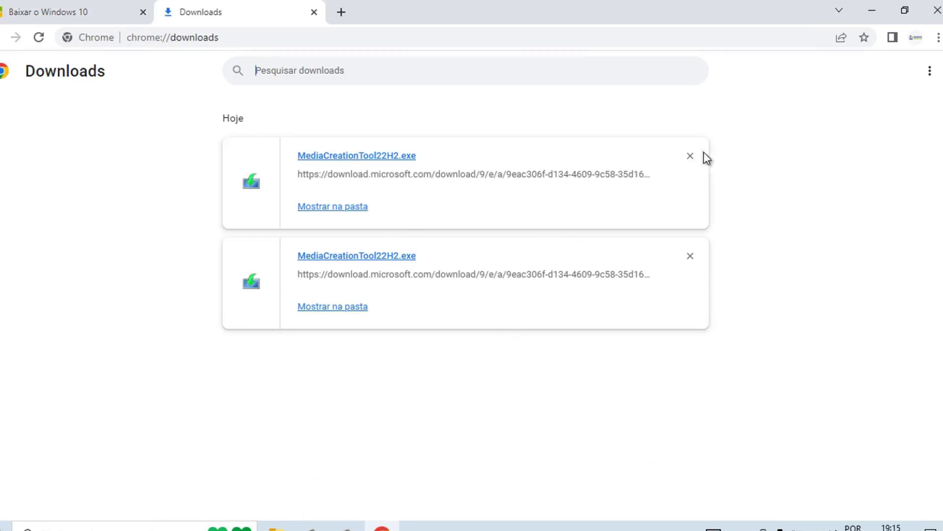
left_click(690, 156)
left_click(690, 156)
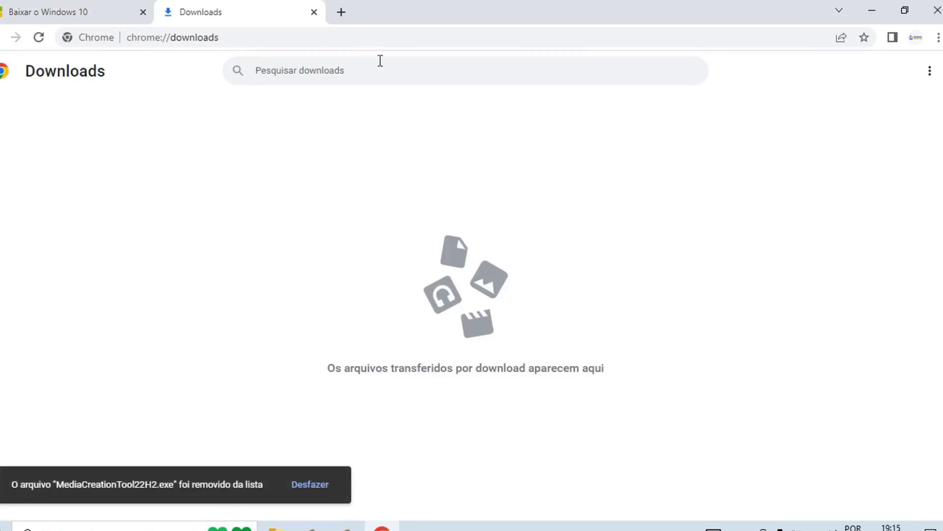
Run MediaCreationTool22H2 from the Downloads folder in File Explorer and close the folder window
key("super+d")
key("super+e")
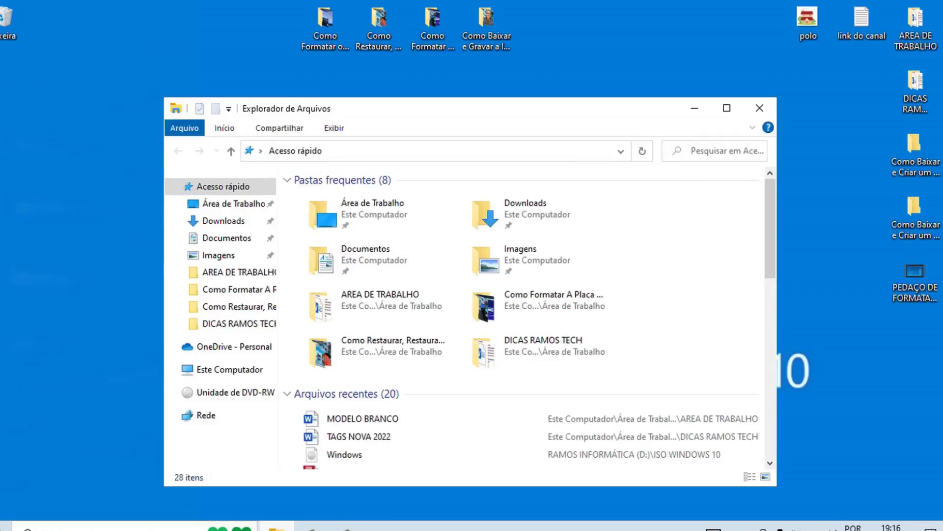
left_click(238, 226)
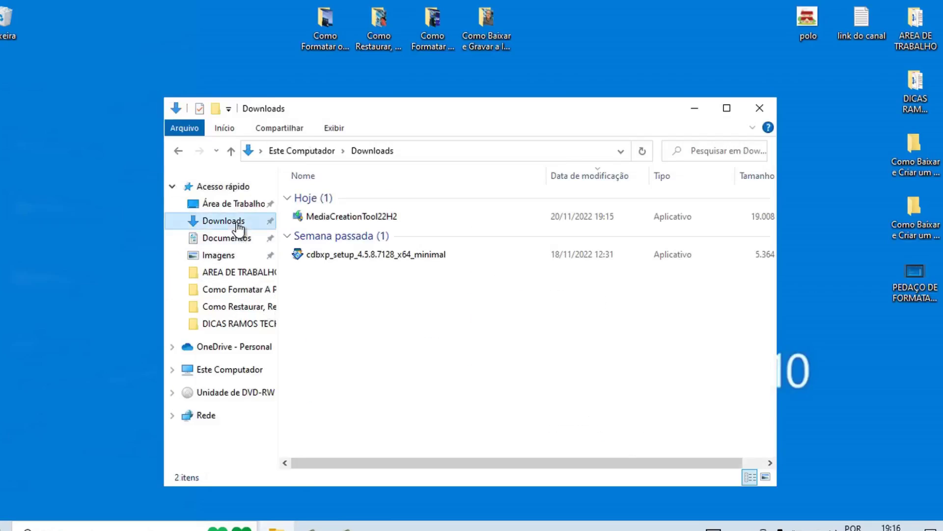
left_click(346, 216)
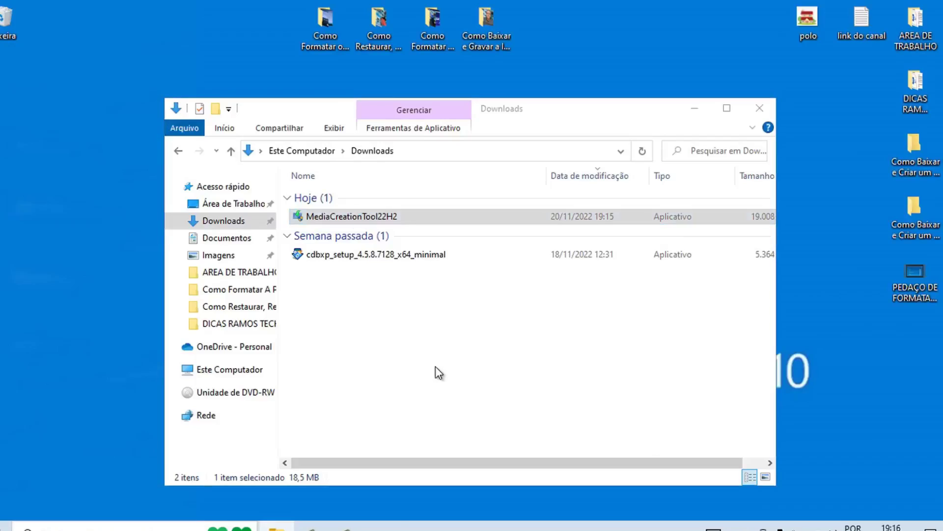
left_click(760, 109)
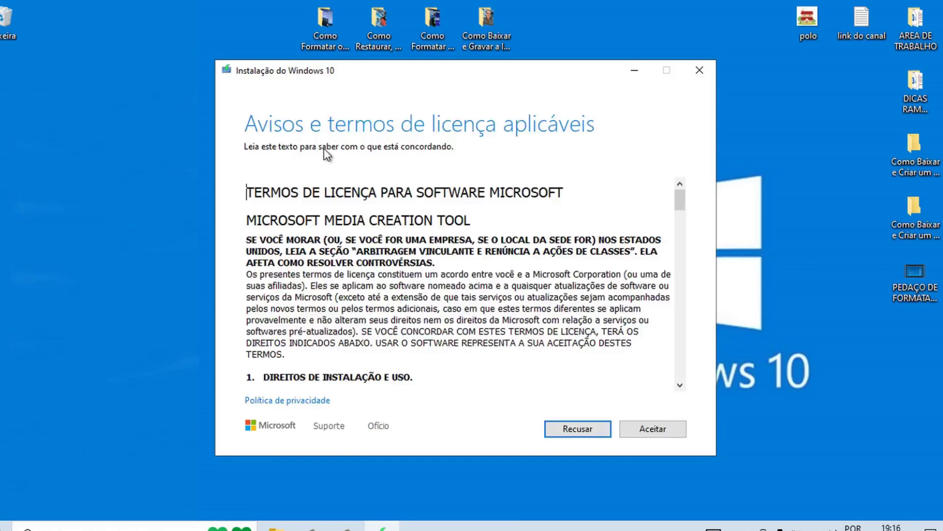
Accept the licence terms and choose to create installation media (pen drive, DVD or ISO file) for another computer
left_click(652, 429)
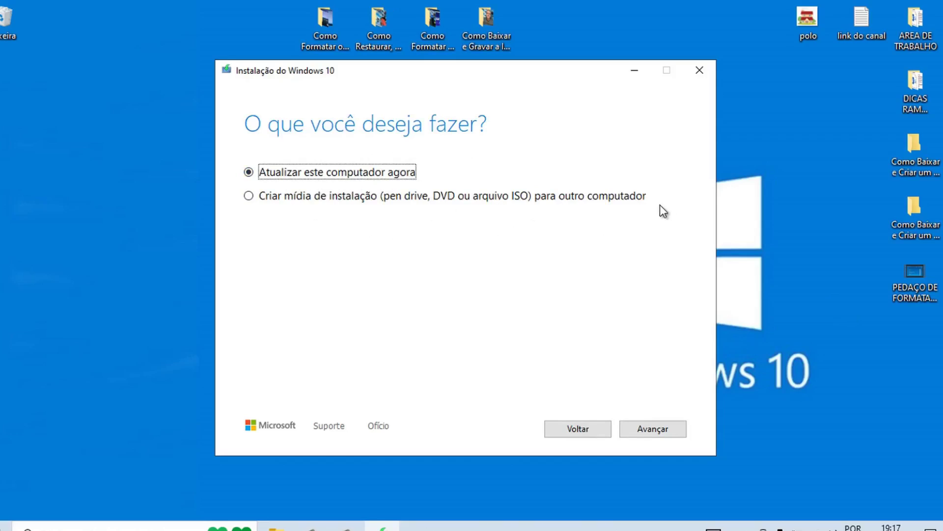
left_click(248, 196)
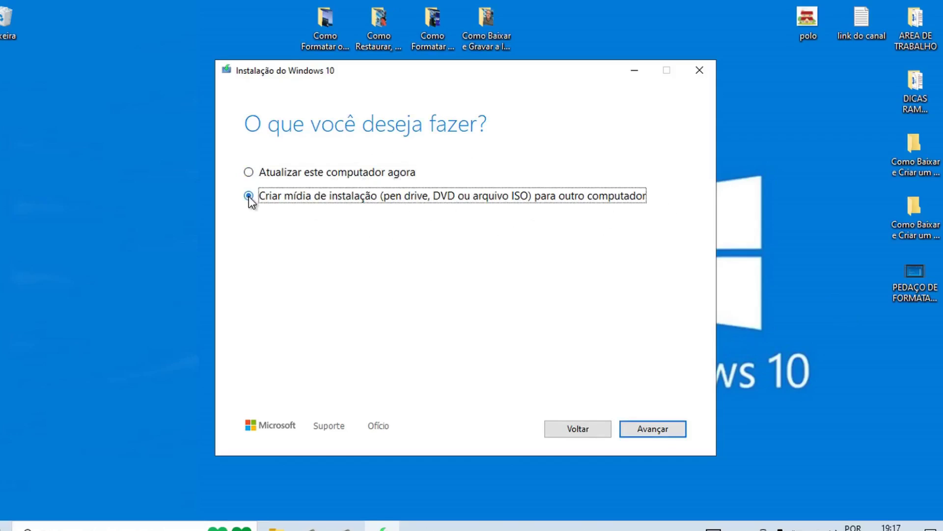
left_click(653, 429)
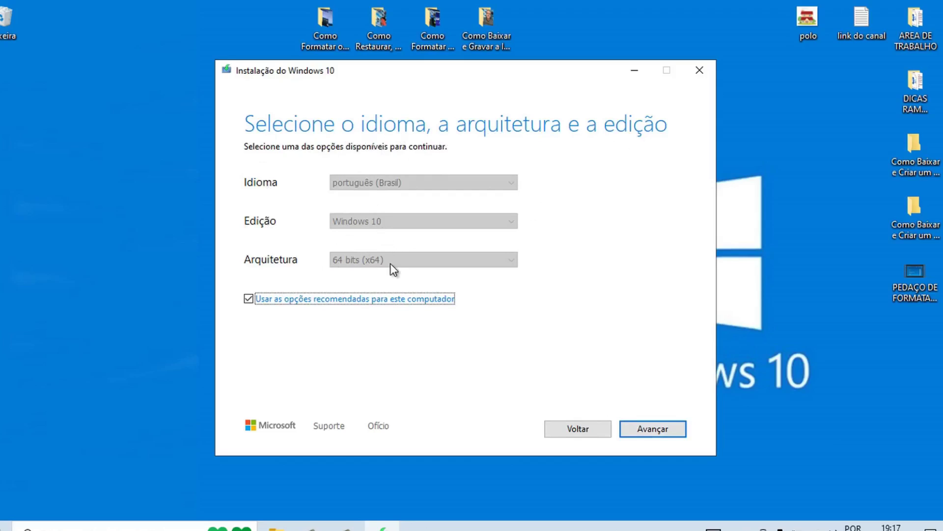
Unlock the recommended options, set the architecture to 64 bits (x64), and continue to the media choice
left_click(249, 299)
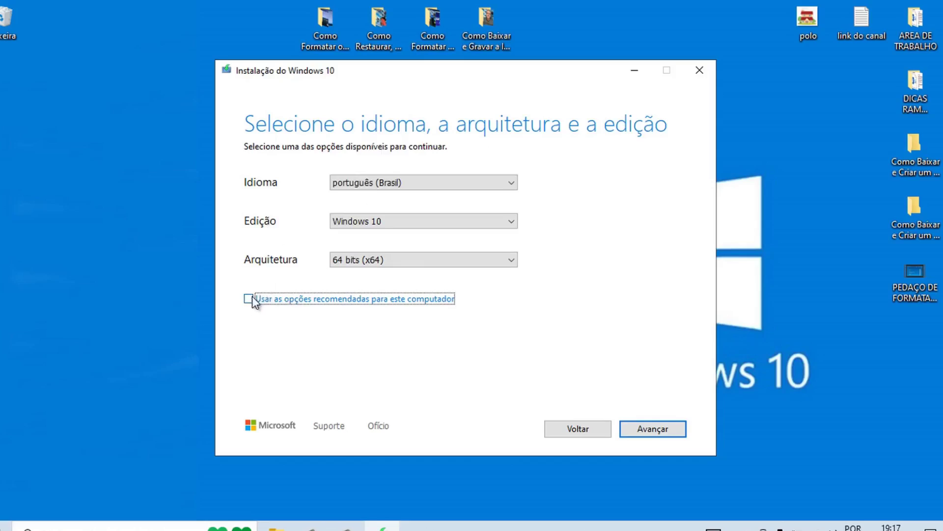
left_click(509, 260)
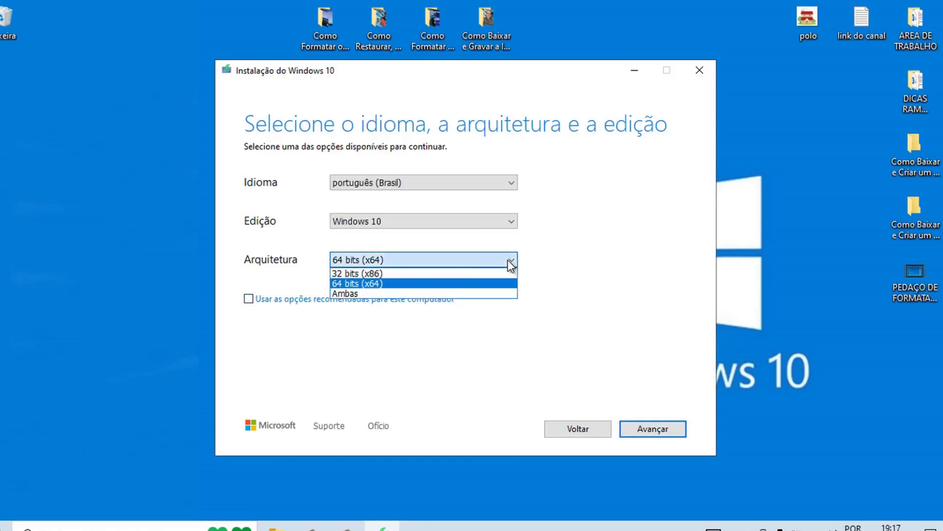
left_click(401, 272)
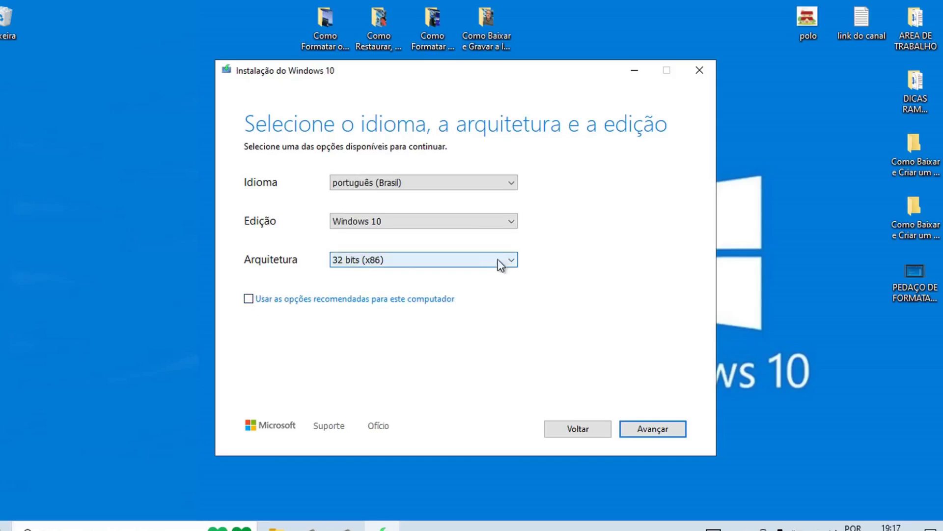
left_click(512, 255)
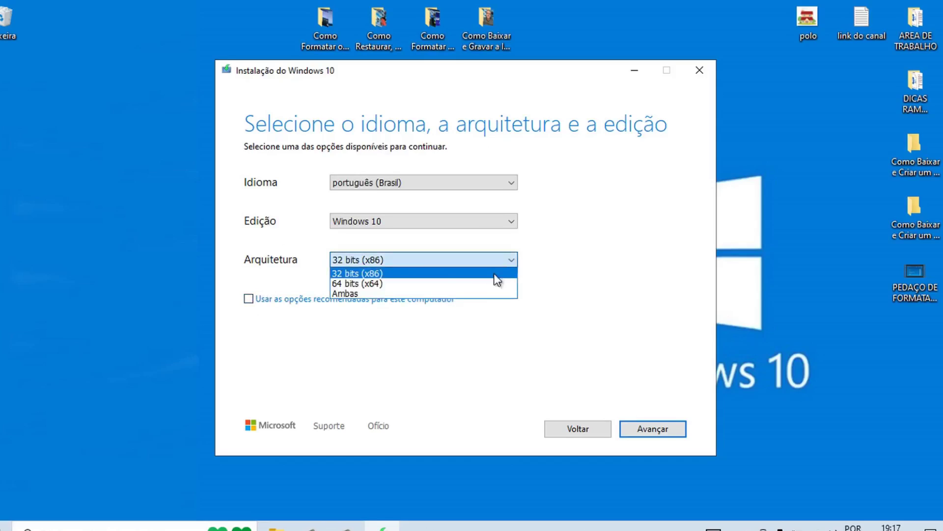
left_click(384, 292)
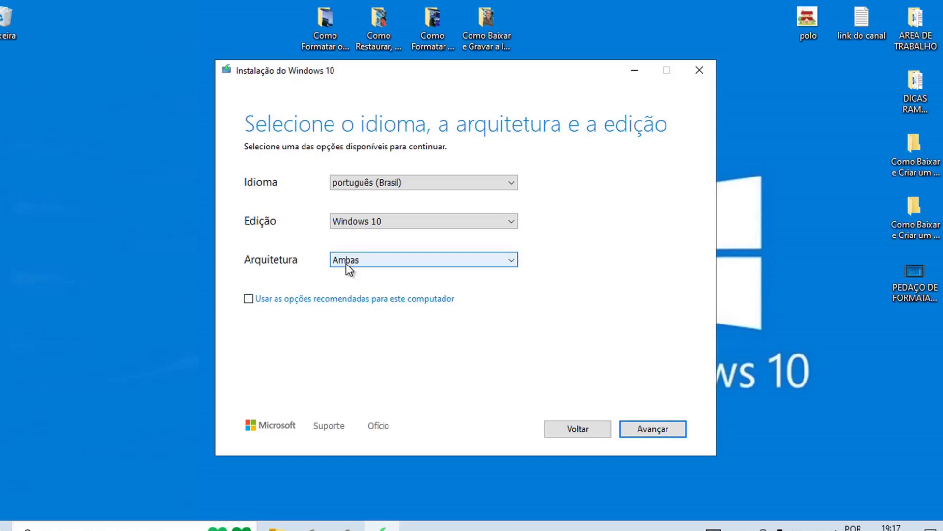
left_click(506, 264)
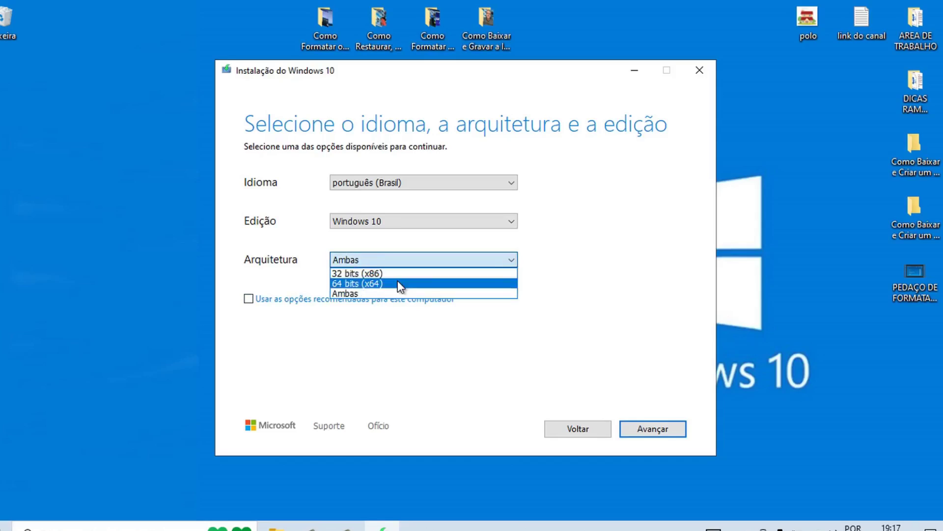
left_click(397, 283)
left_click(249, 299)
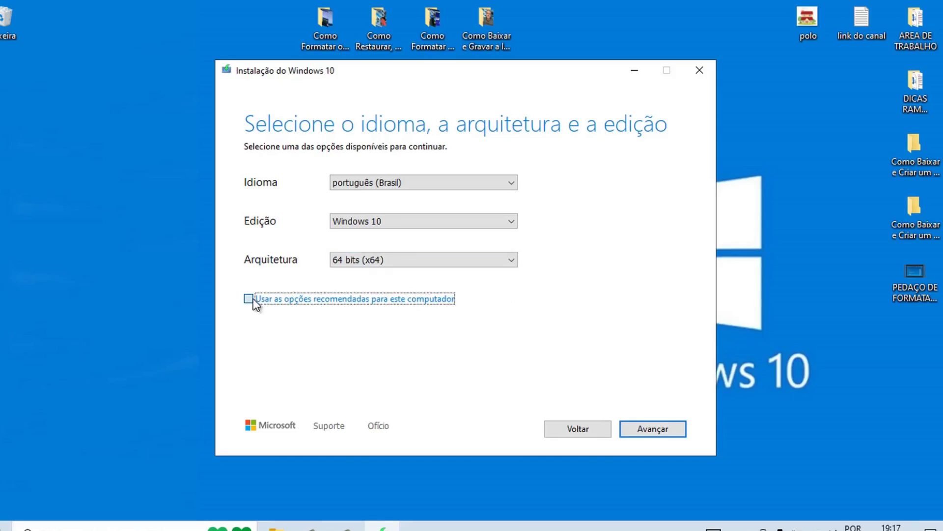
left_click(652, 429)
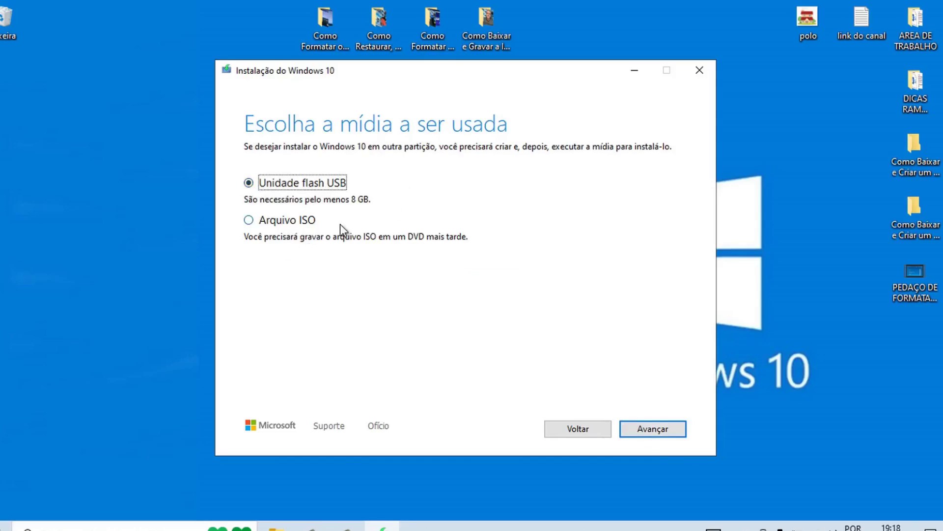
Choose Arquivo ISO as the media and save it as Windows in Área de Trabalho
left_click(252, 221)
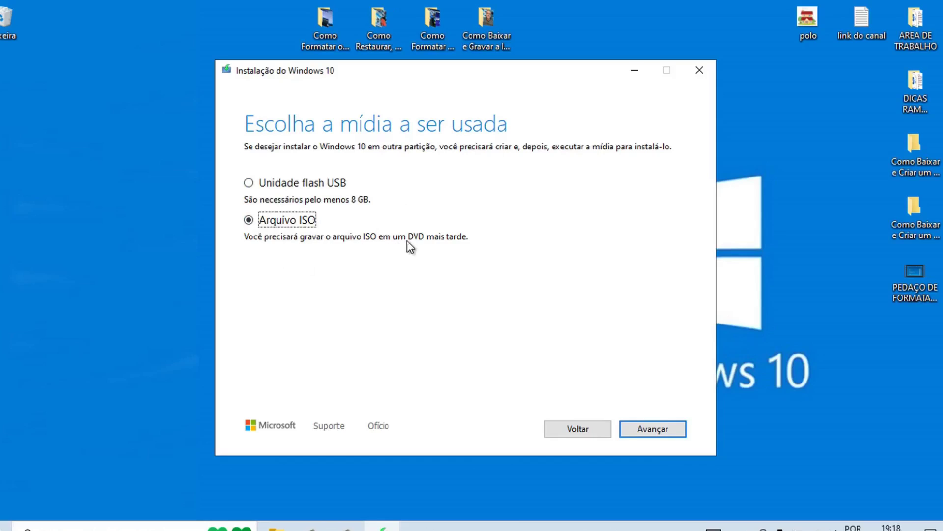
left_click(653, 428)
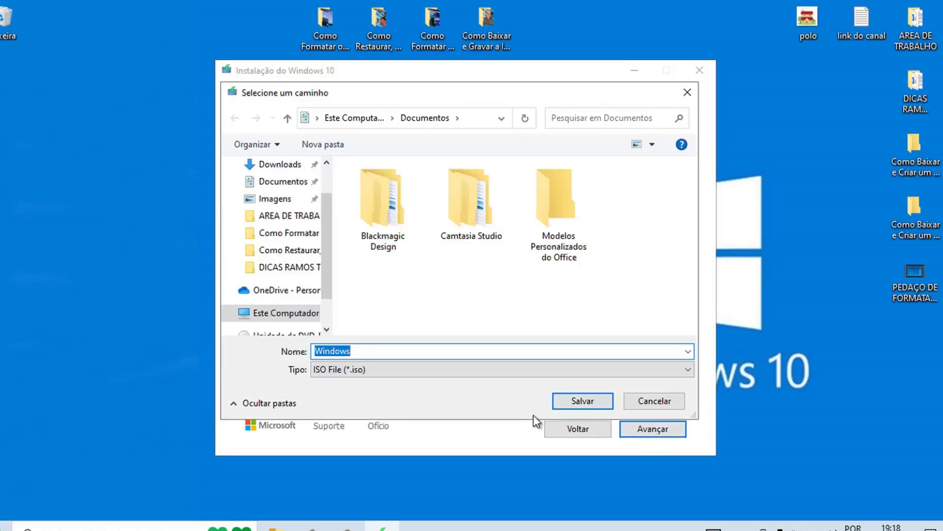
scroll(323, 216, "up", 2)
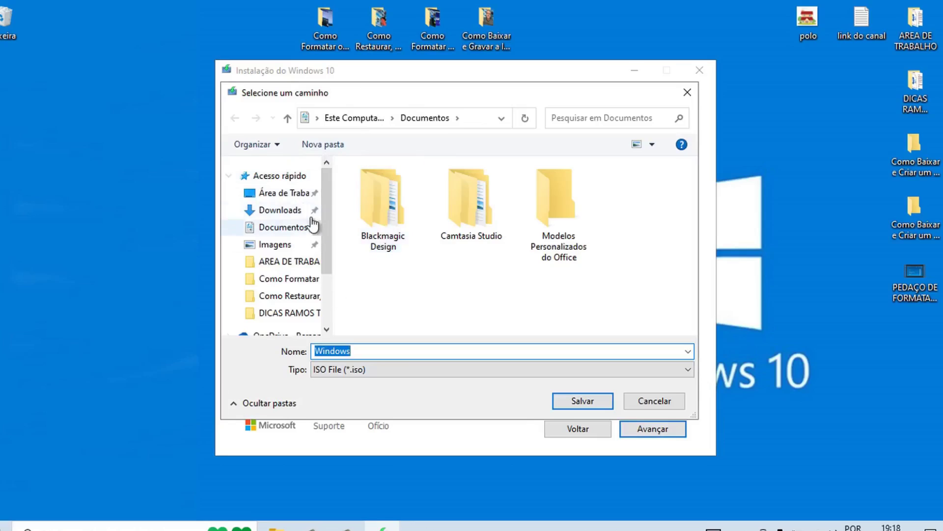
left_click(291, 193)
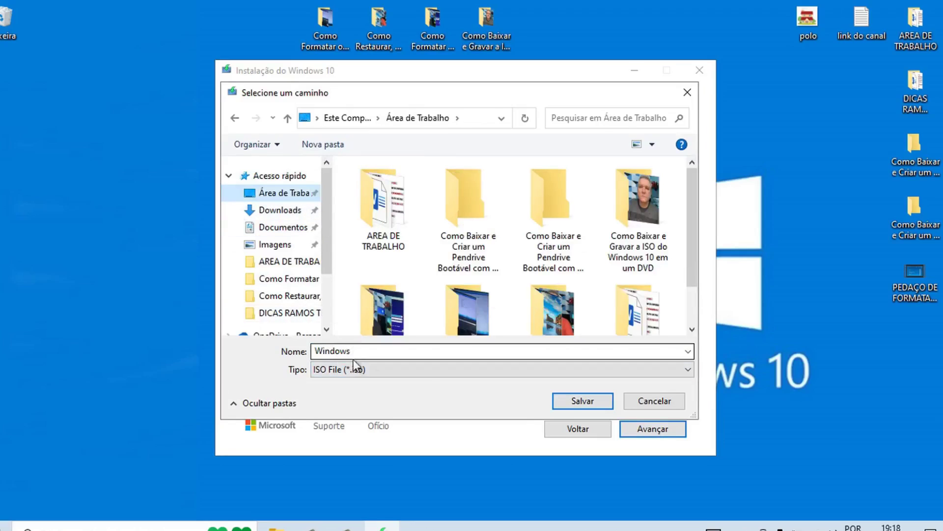
left_click(582, 402)
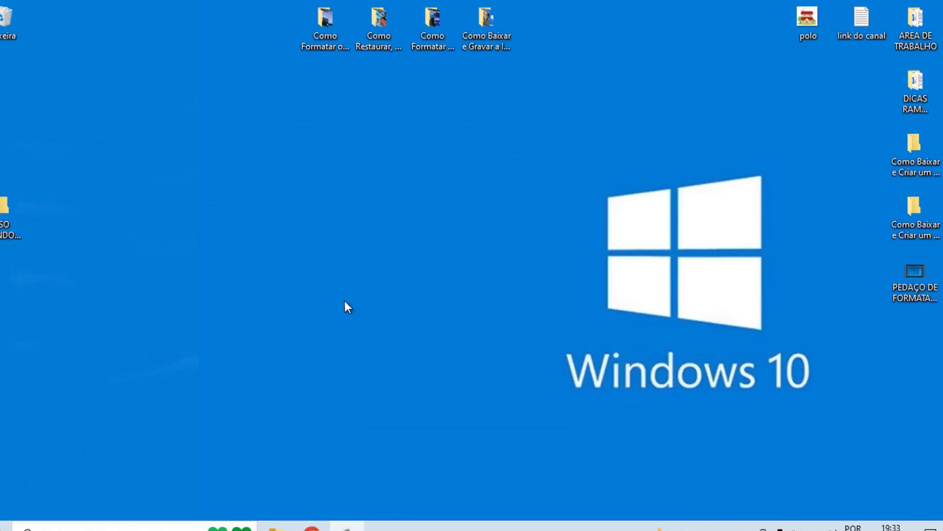
Open the ISO folder on the desktop
left_click(7, 212)
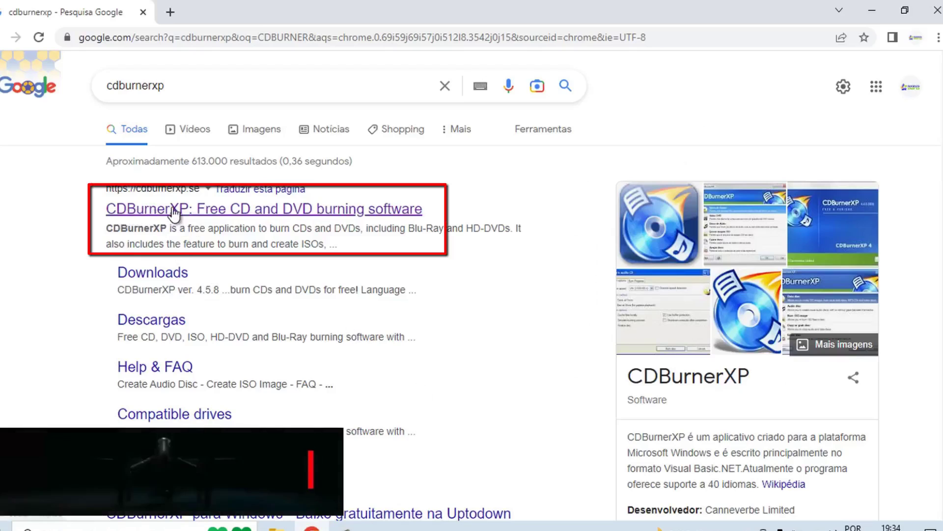
Open the official CDBurnerXP site from the search results, dismissing the translation offer and allowing cookies
left_click(157, 211)
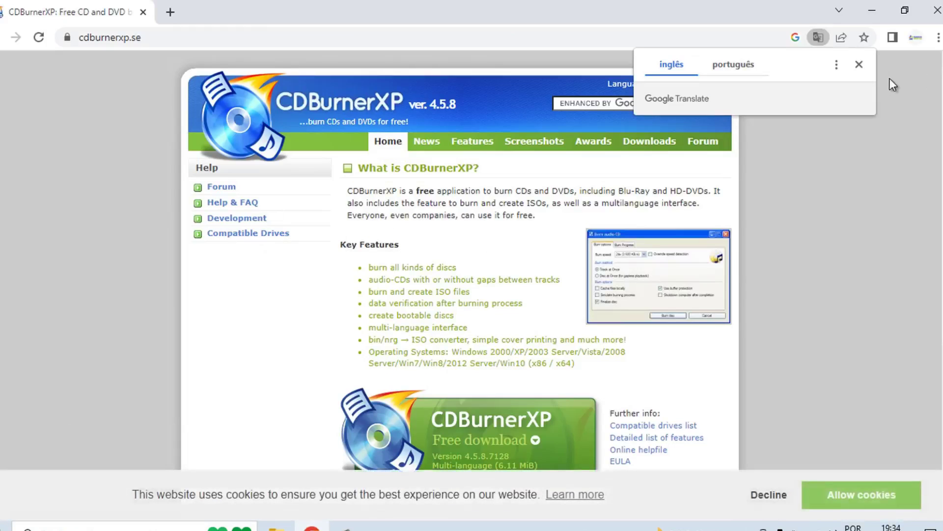
left_click(860, 64)
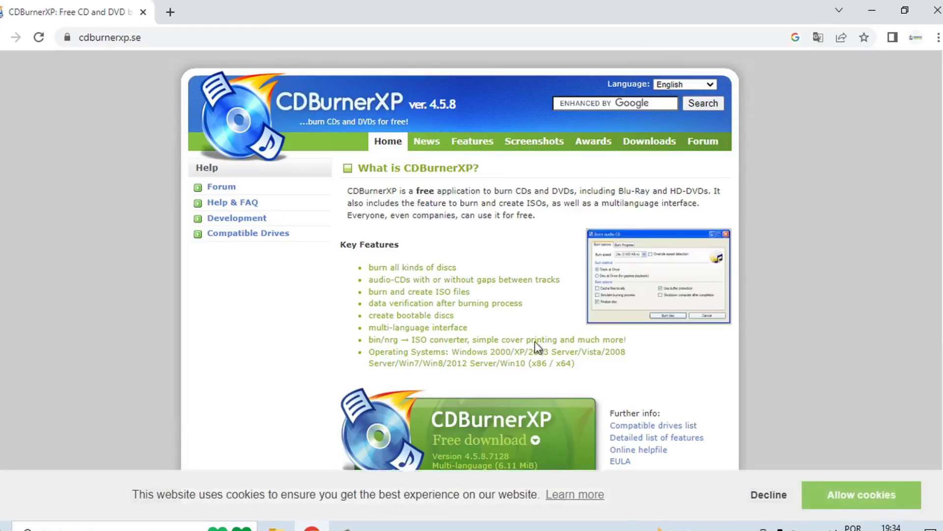
left_click(846, 500)
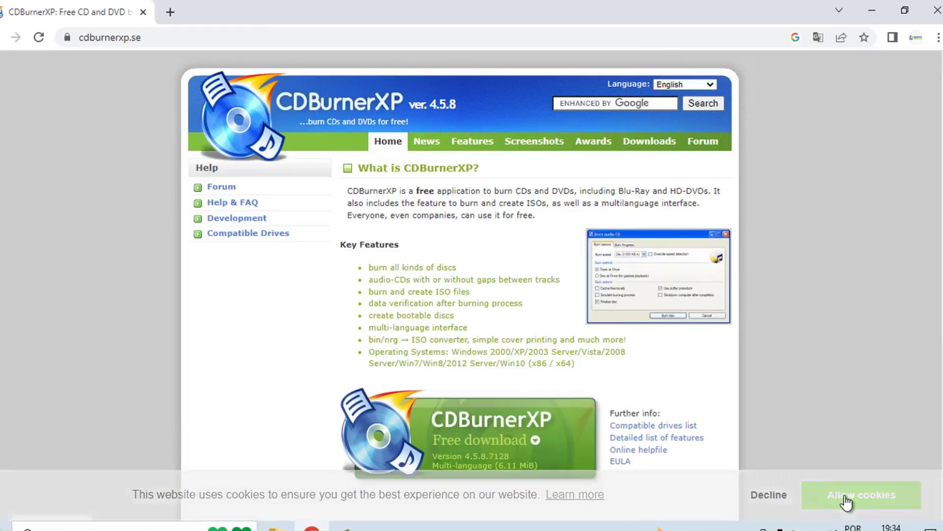
Download the CDBurnerXP 64-bit Setup via the site's free download link and check it in the browser's downloads list
left_click(455, 436)
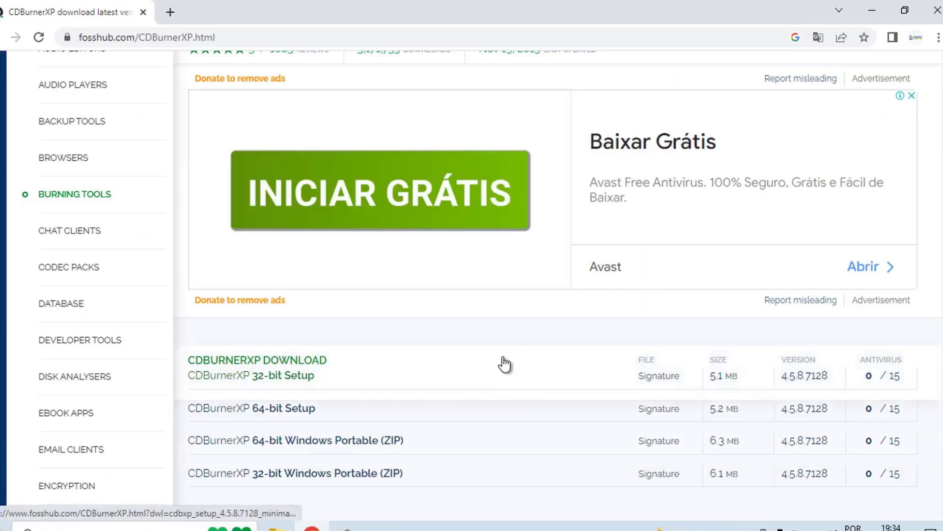
scroll(442, 324, "down", 1)
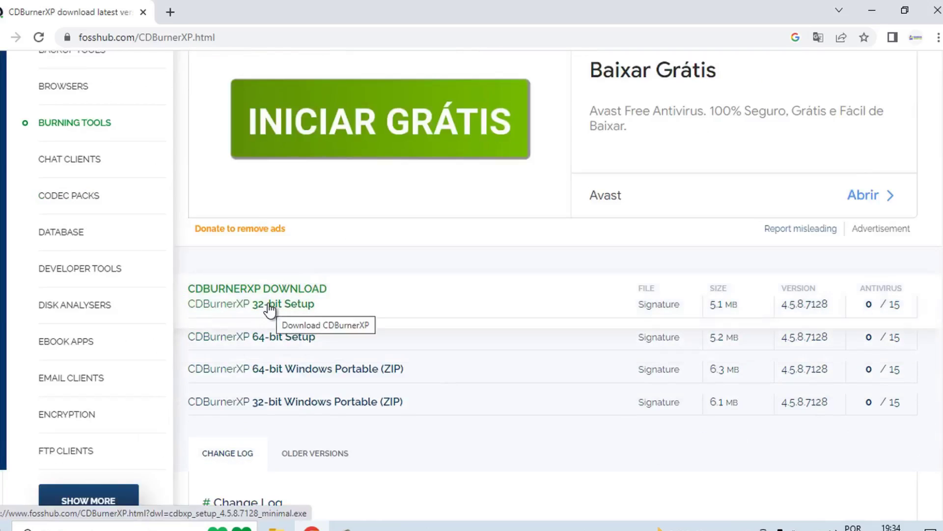
left_click(263, 338)
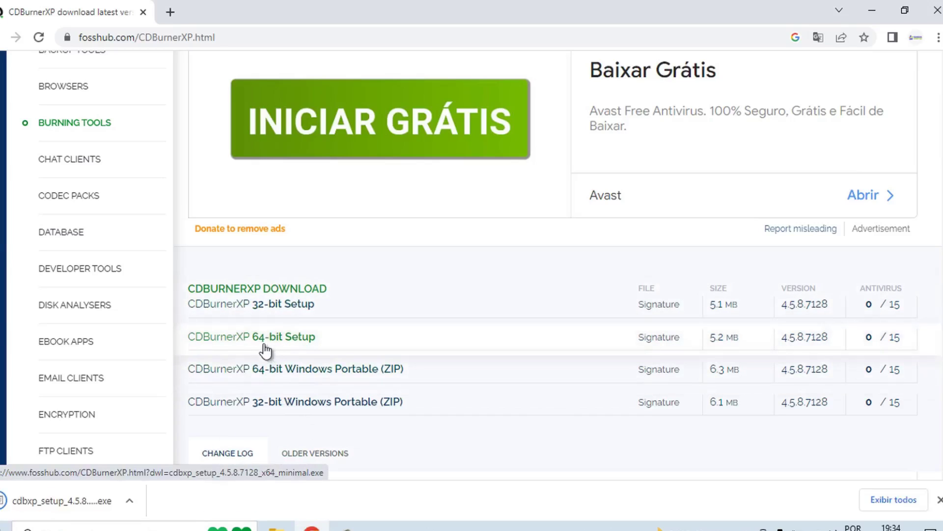
left_click(887, 499)
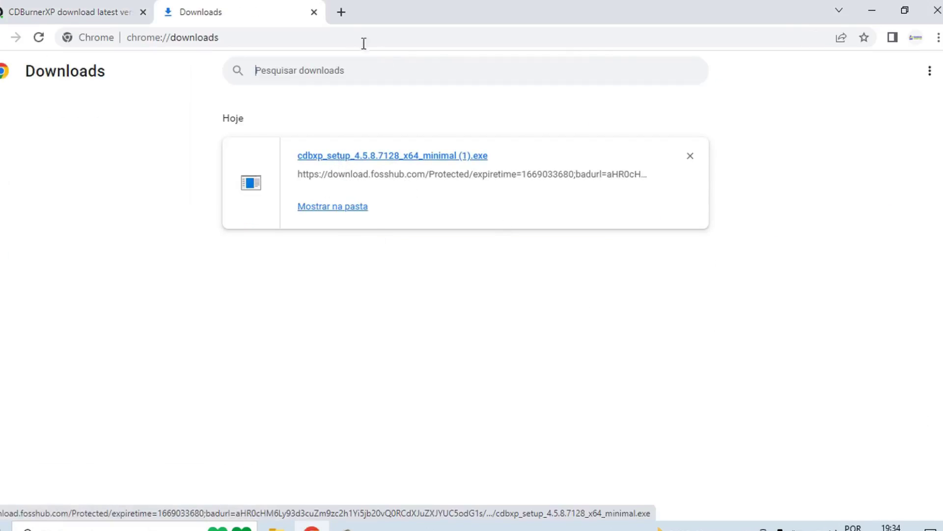
left_click(314, 12)
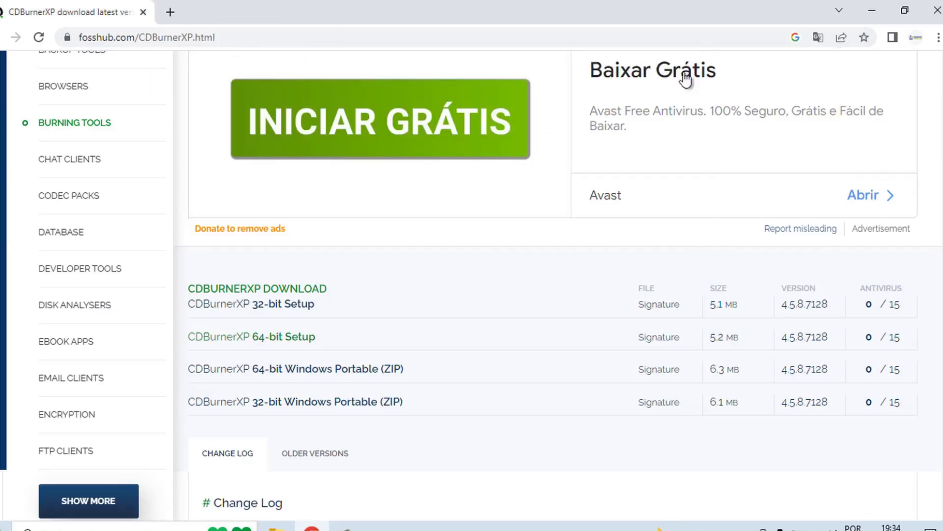
Close the browser, refresh the desktop and open the Downloads folder in a maximized File Explorer window
left_click(937, 10)
right_click(366, 175)
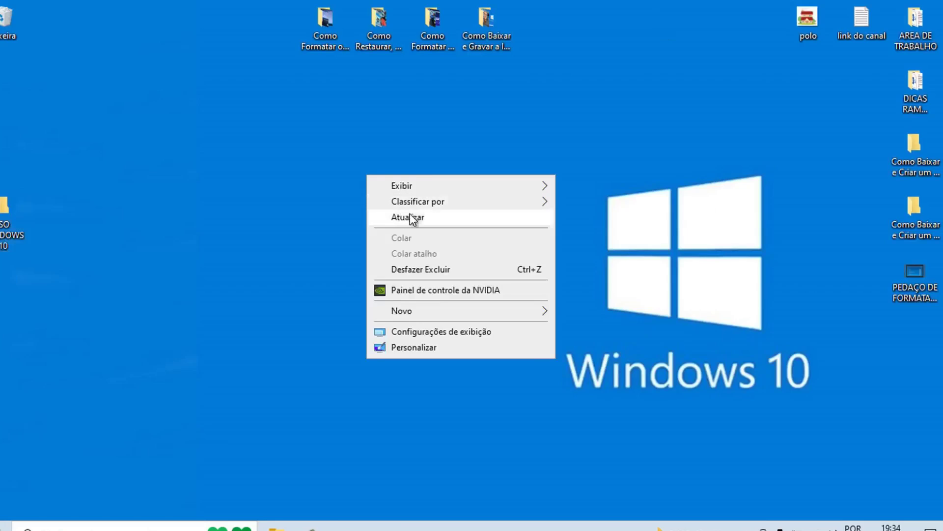
left_click(411, 214)
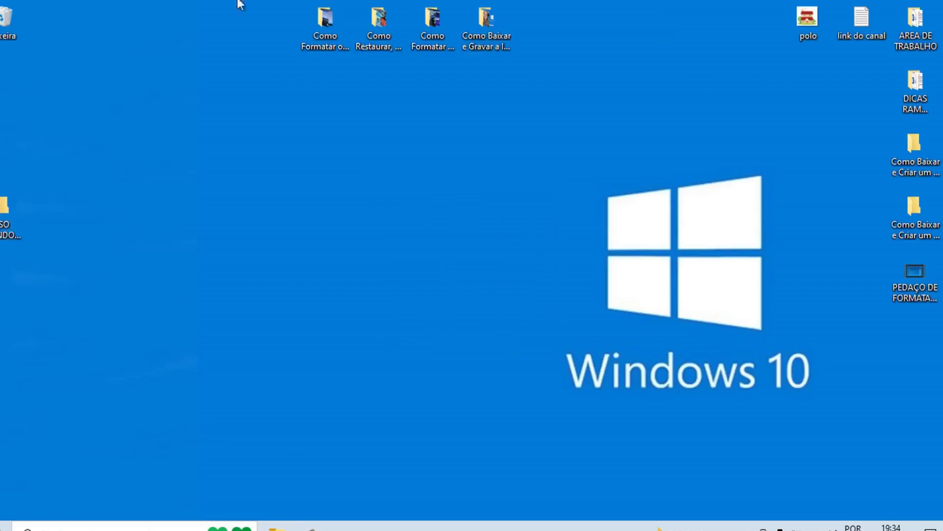
key("super+e")
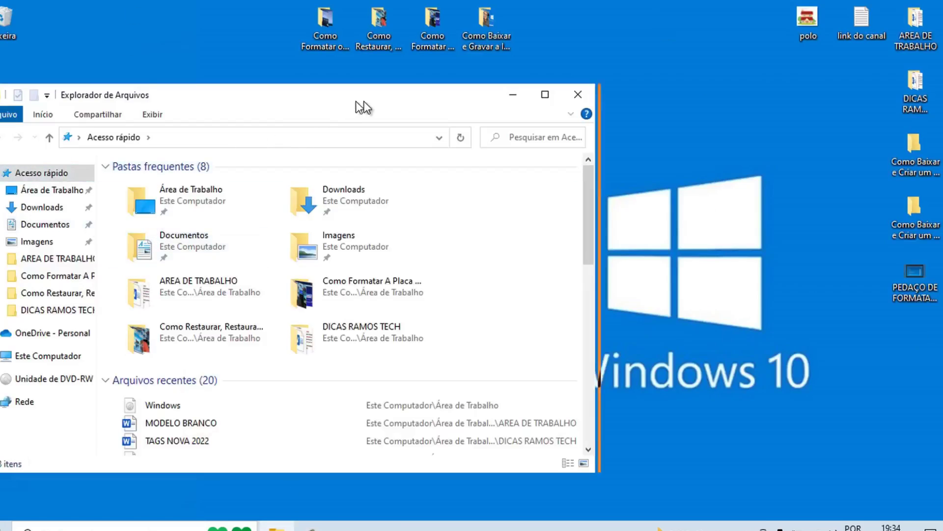
left_click_drag(356, 101, 508, 99)
left_click(706, 96)
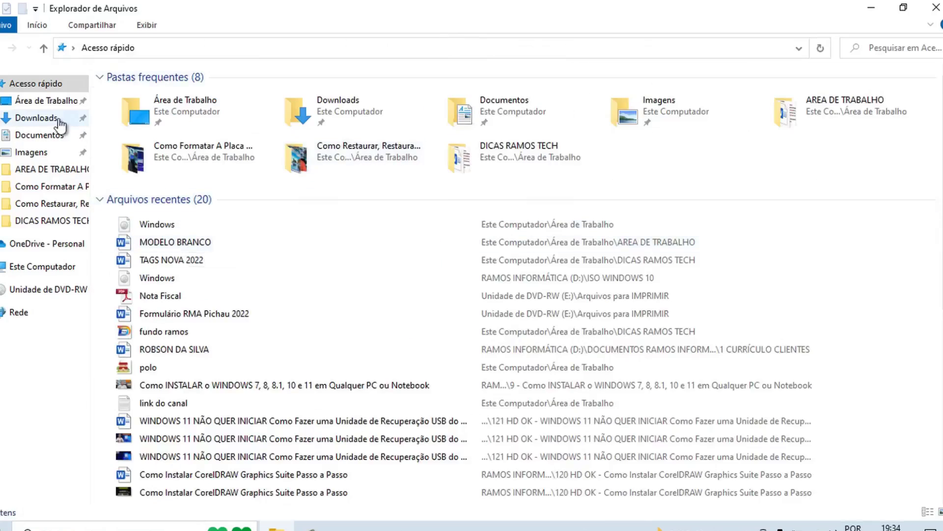
left_click(44, 120)
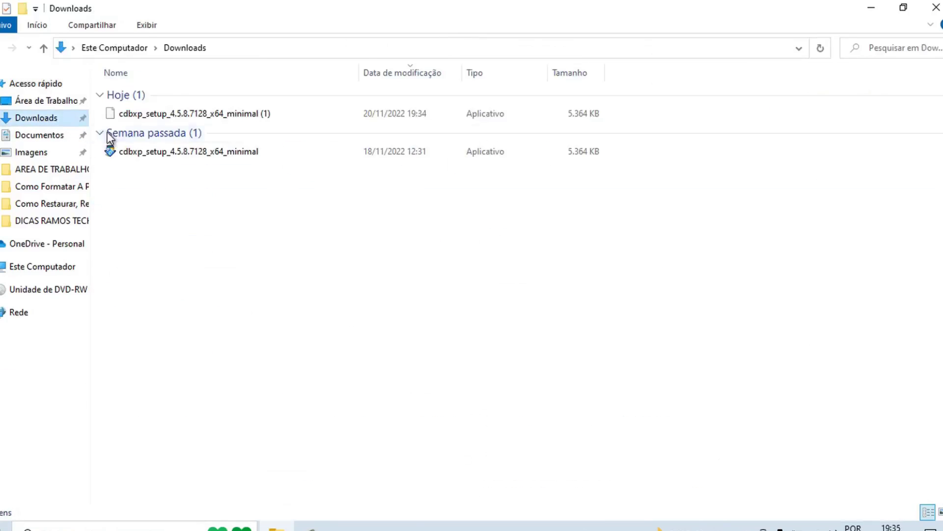
Delete the duplicate installer cdbxp_setup_4.5.8.7128_x64_minimal (1) from the Downloads folder
left_click(169, 116)
left_click(212, 153)
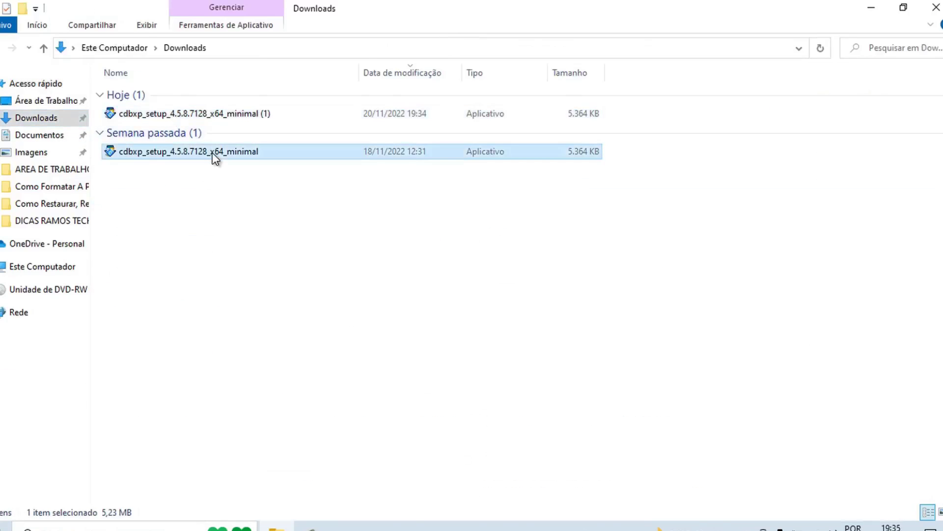
left_click(202, 113)
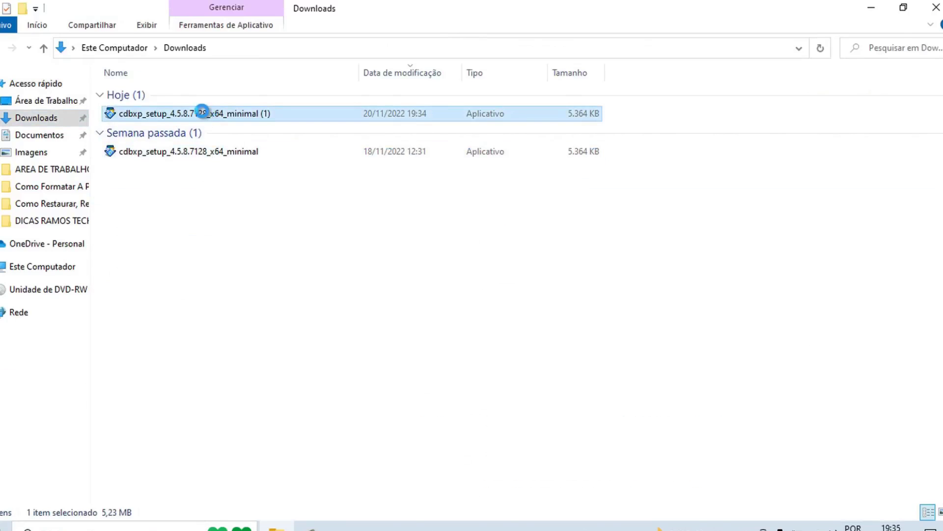
right_click(202, 112)
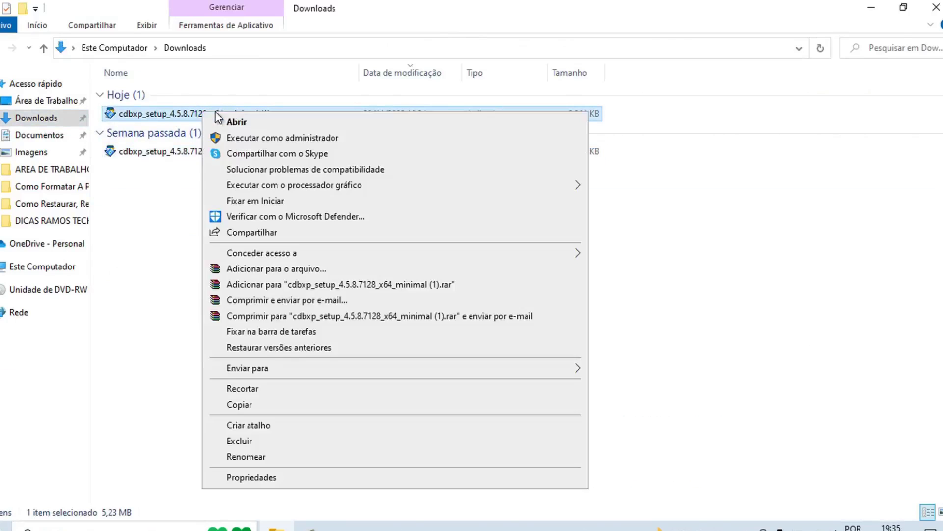
left_click(255, 442)
Run the cdbxp_setup_4.5.8.7128_x64_minimal installer, close the Downloads window and accept the license agreement
double_click(215, 117)
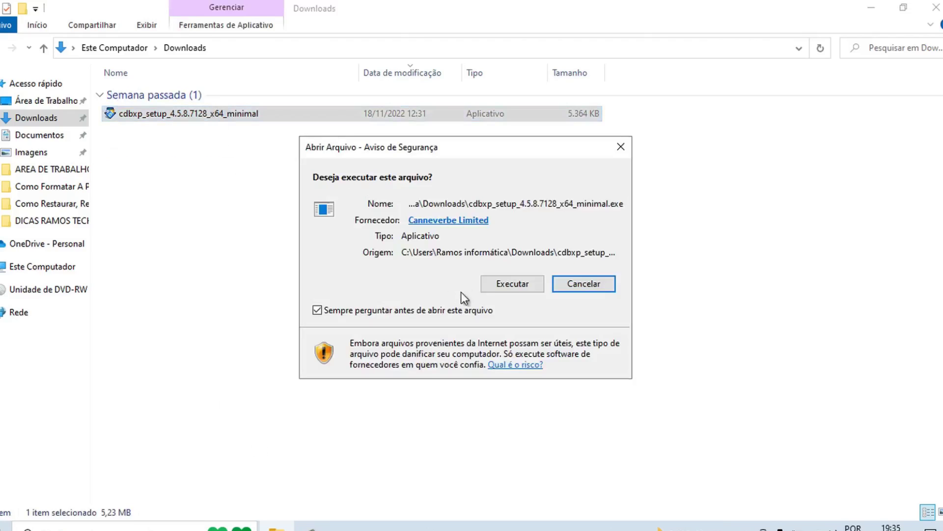
left_click(513, 284)
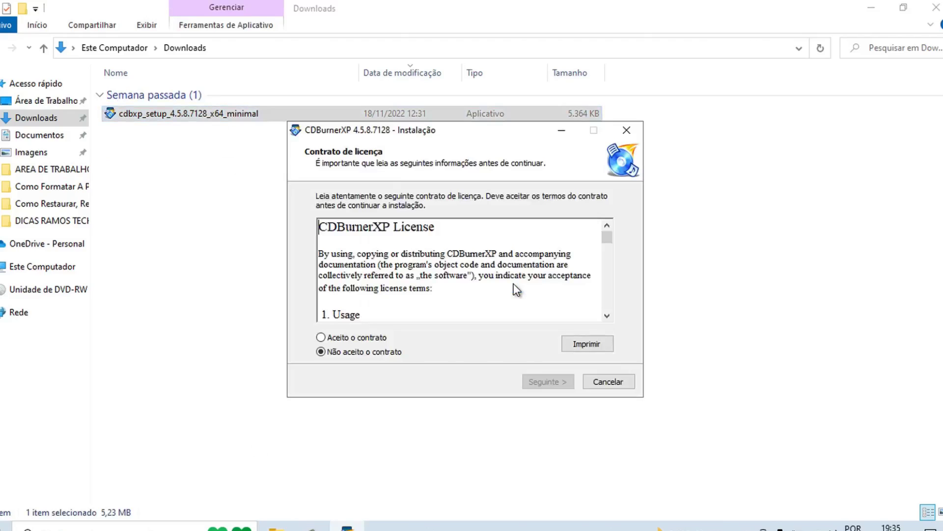
left_click(936, 8)
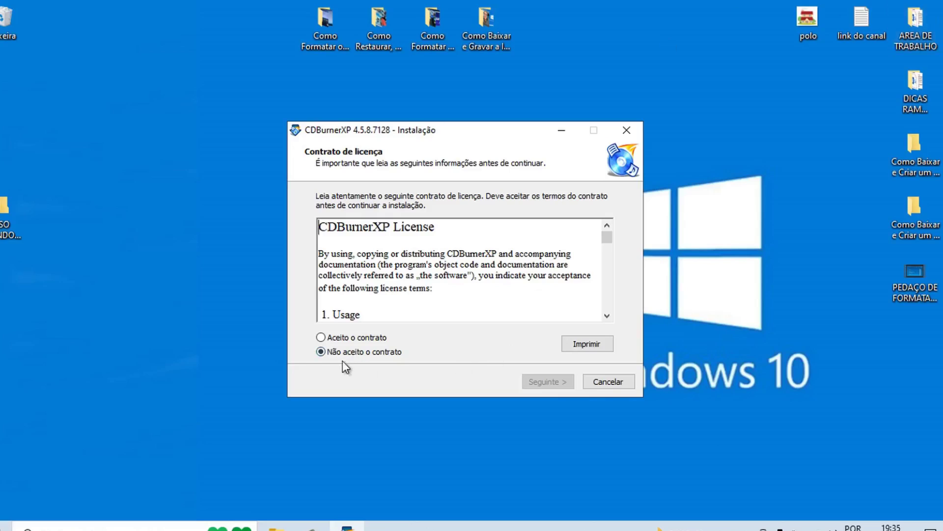
left_click(324, 338)
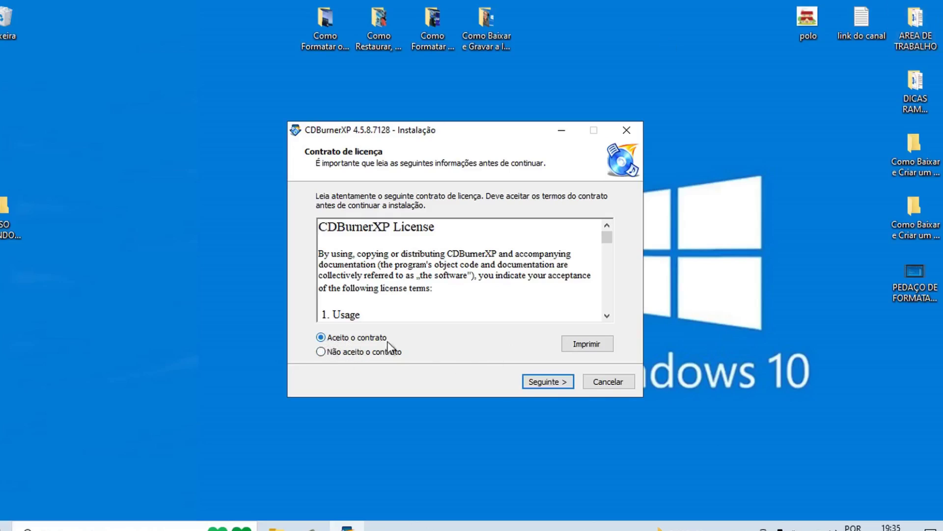
left_click(548, 382)
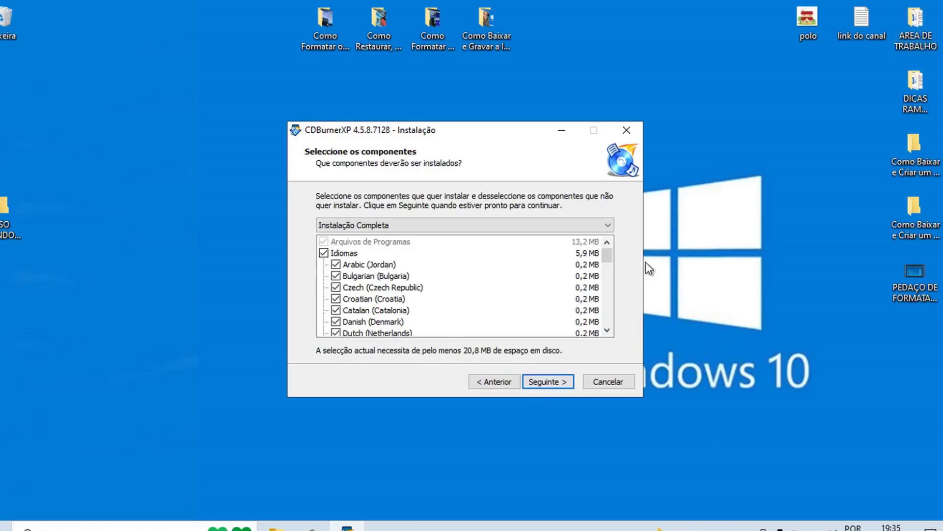
Install CDBurnerXP as Instalação Completa with a desktop icon for all users, and finish the setup with the program launched
mouse_move(609, 253)
left_mouse_down()
mouse_move(608, 317)
mouse_move(624, 244)
left_mouse_up()
left_click(560, 382)
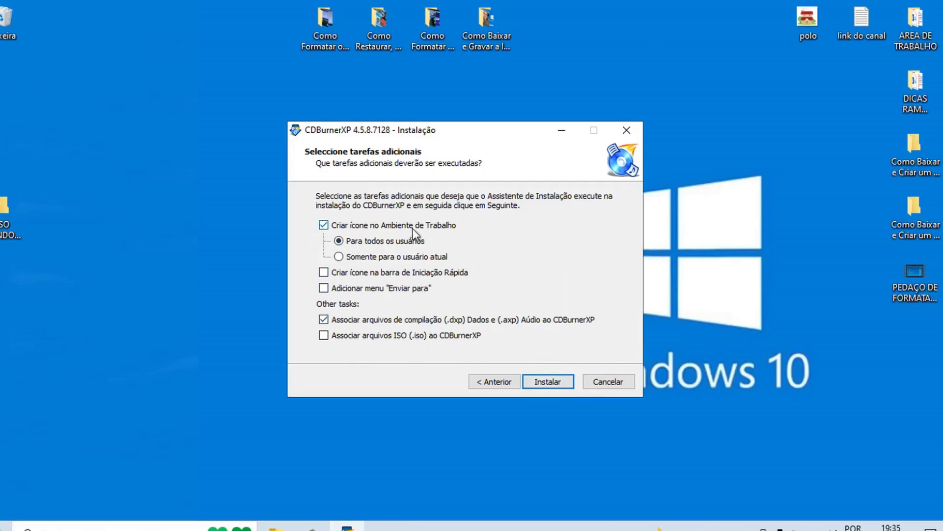
left_click(325, 225)
left_click(553, 382)
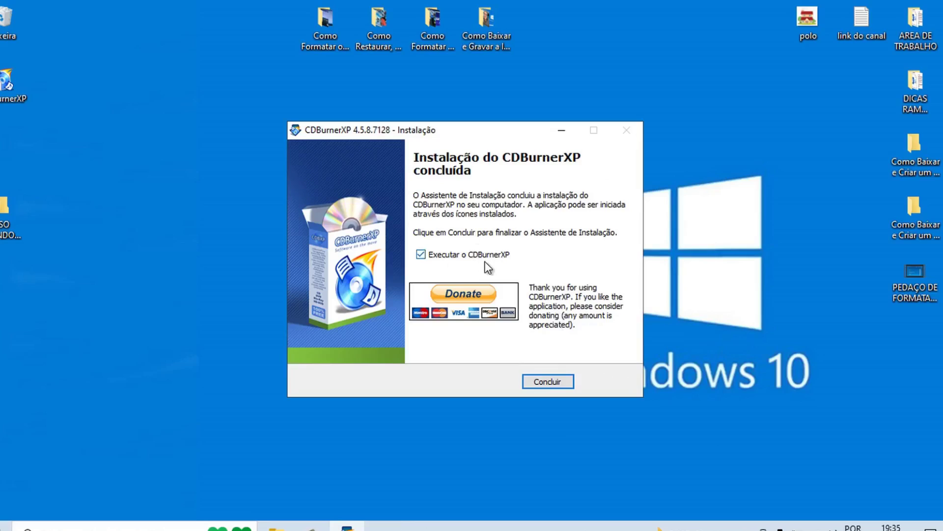
left_click(422, 255)
left_click(547, 382)
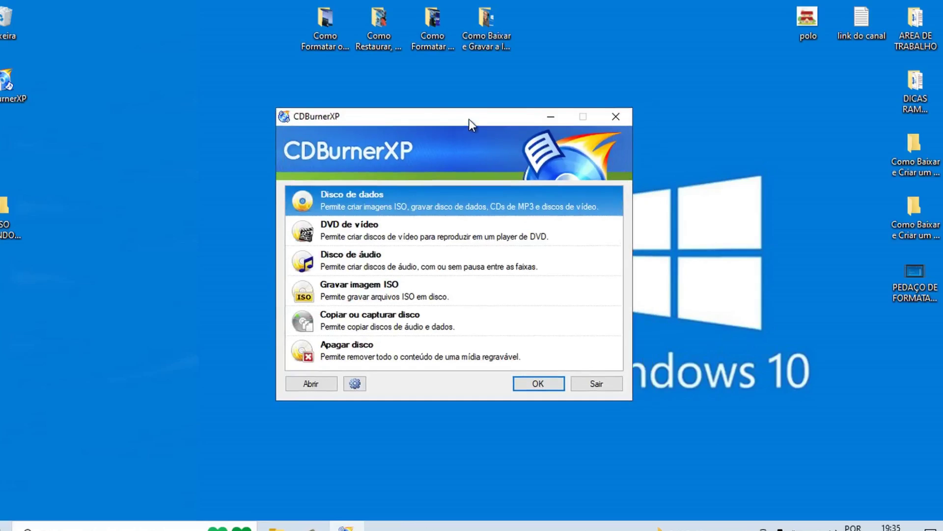
Look through the disc task options and open Gravar imagem ISO
left_click(365, 291)
left_click(352, 194)
left_click(362, 230)
left_click(365, 250)
left_click(373, 291)
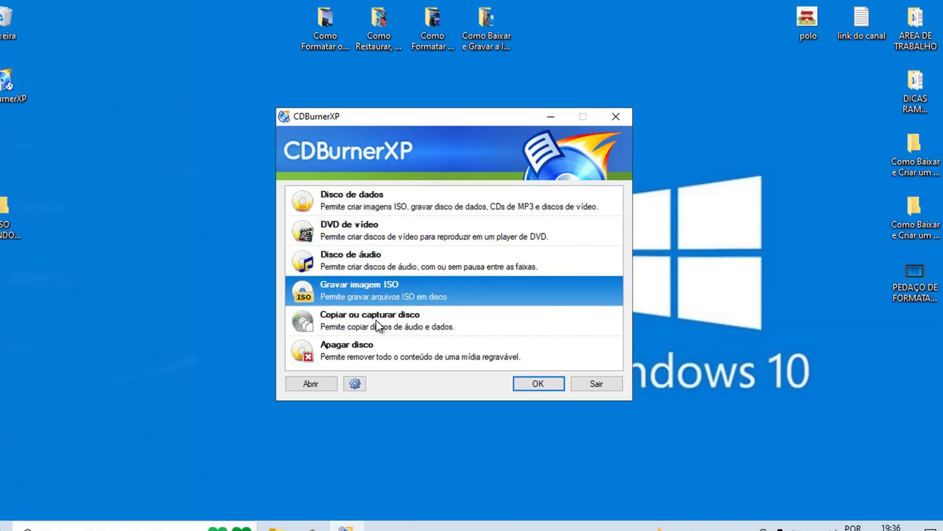
left_click(376, 320)
left_click(375, 342)
left_click(387, 284)
left_click(538, 384)
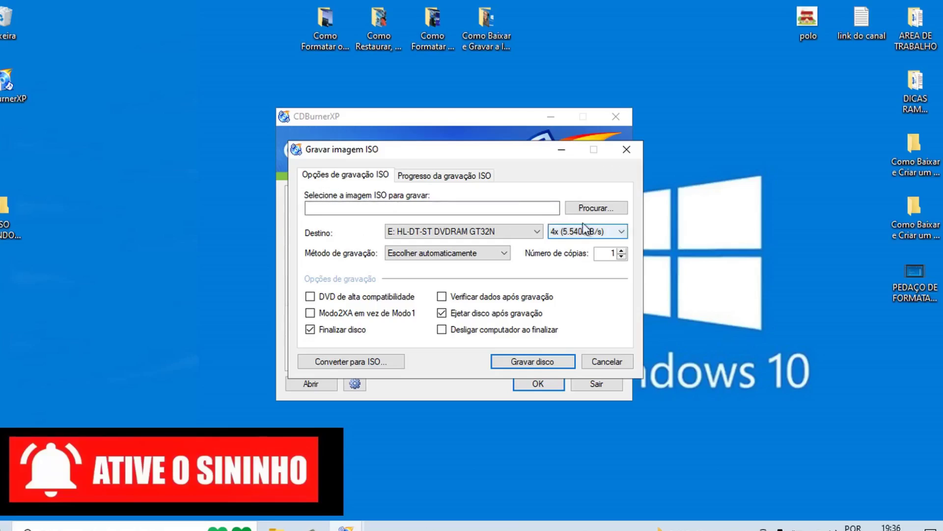
Select the Windows image from the ISO WINDOWS 10 folder on drive D: as the ISO to burn
left_click(596, 211)
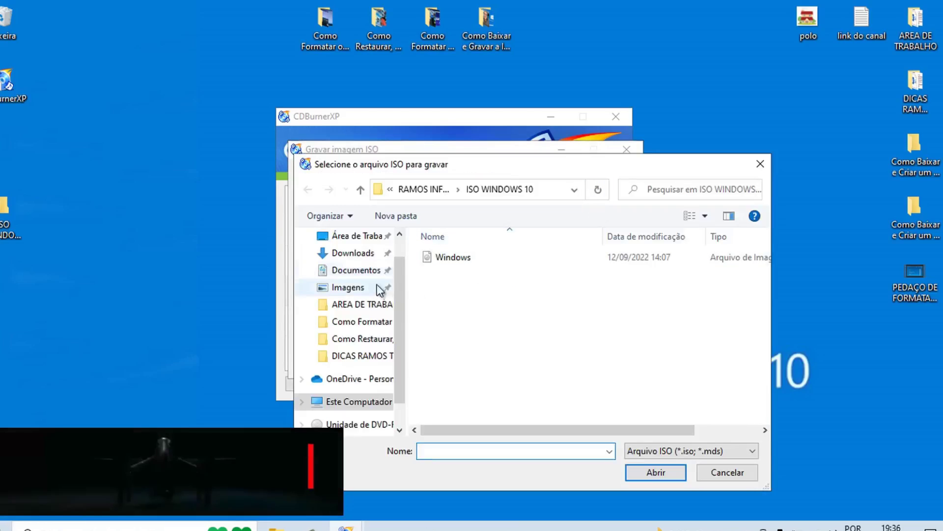
left_click_drag(398, 270, 396, 285)
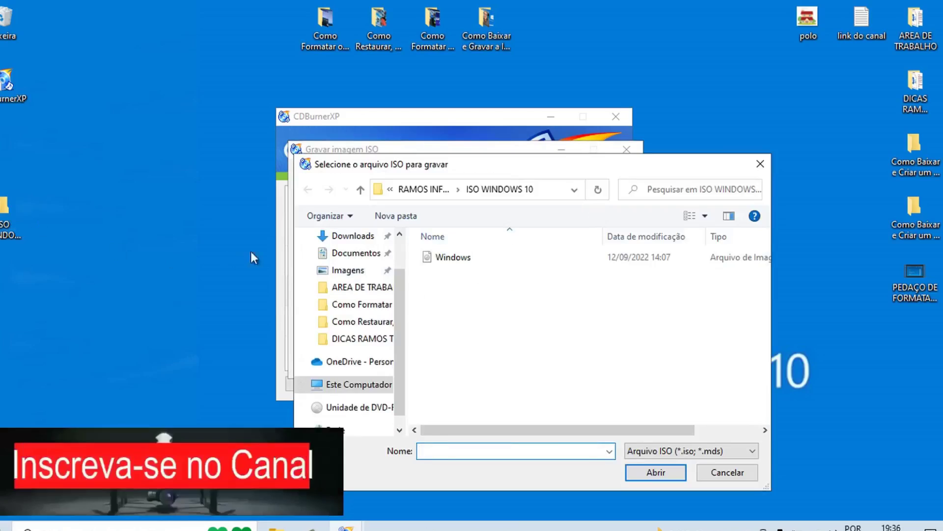
left_click(360, 389)
scroll(500, 417, "down", 5)
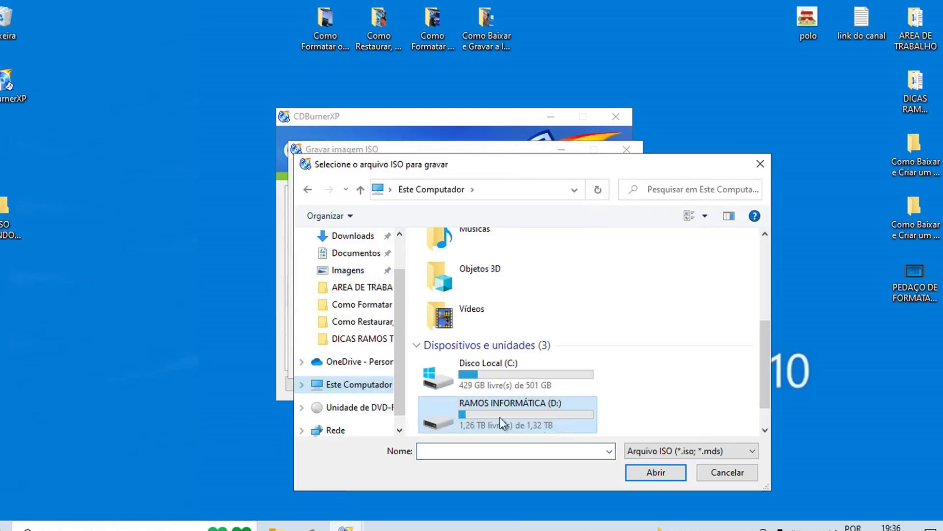
double_click(529, 416)
scroll(526, 346, "down", 2)
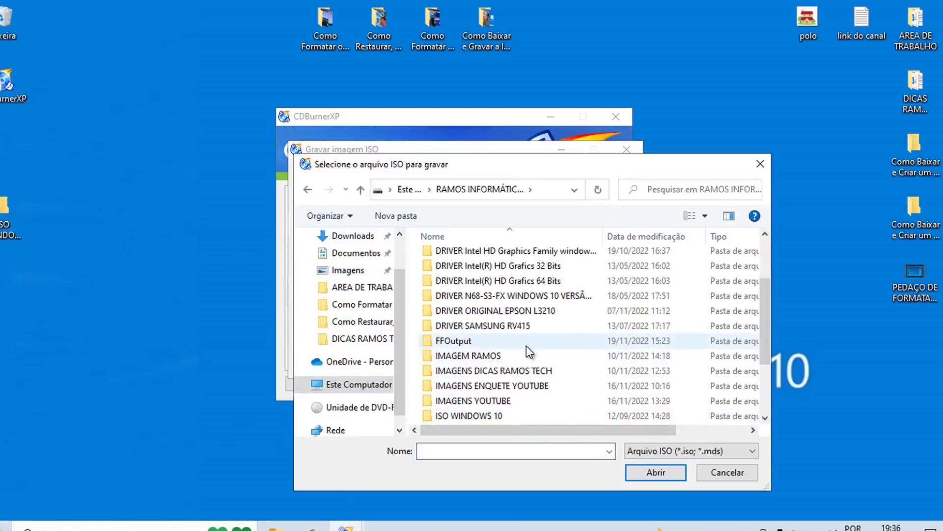
scroll(502, 395, "down", 1)
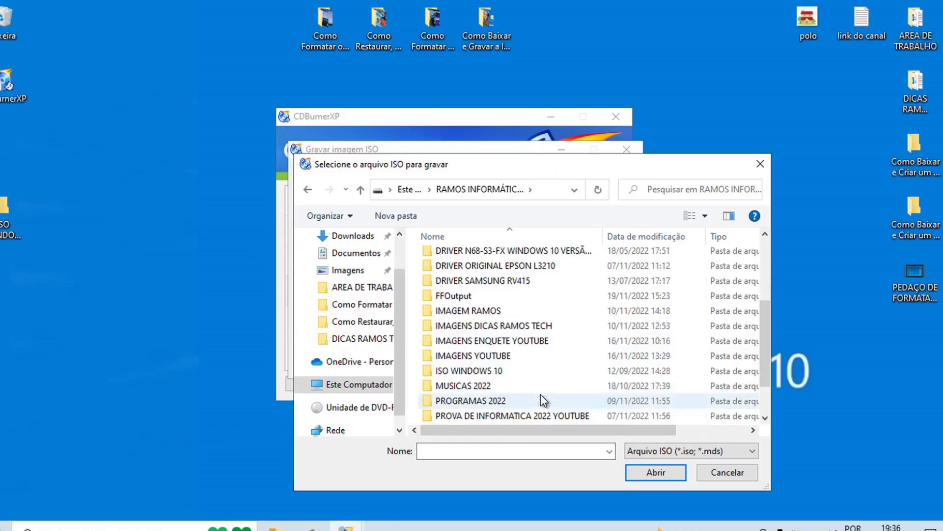
left_click(498, 372)
double_click(497, 372)
left_click(464, 258)
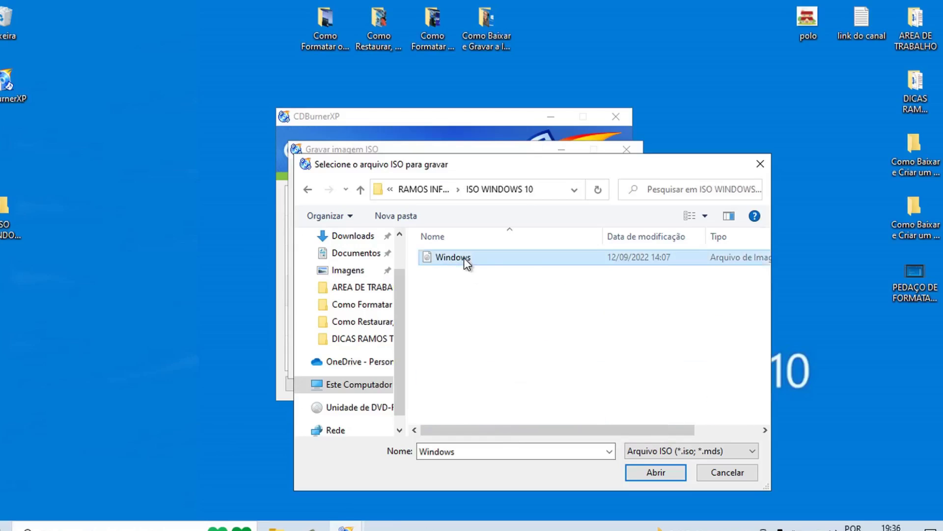
left_click(658, 471)
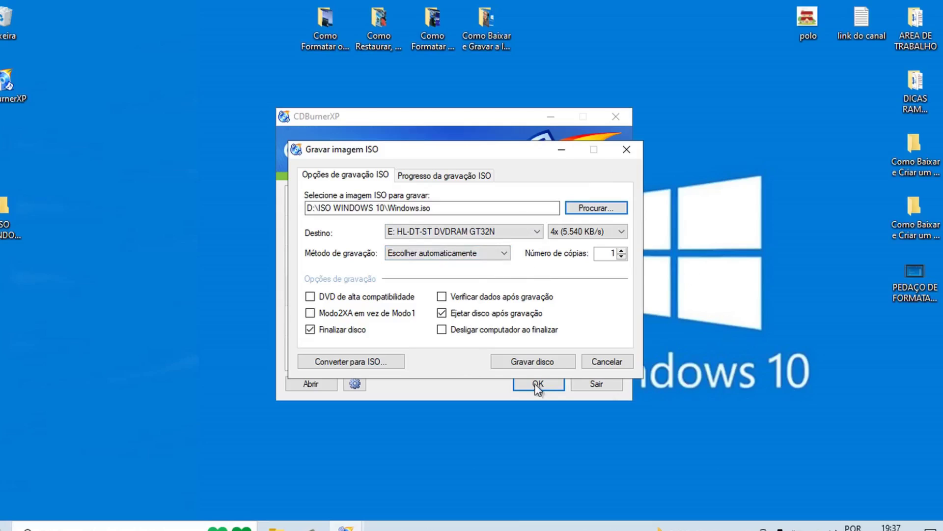
Burn the ISO image to the disc in drive E: at 4x speed and dismiss the completion message
left_click(532, 360)
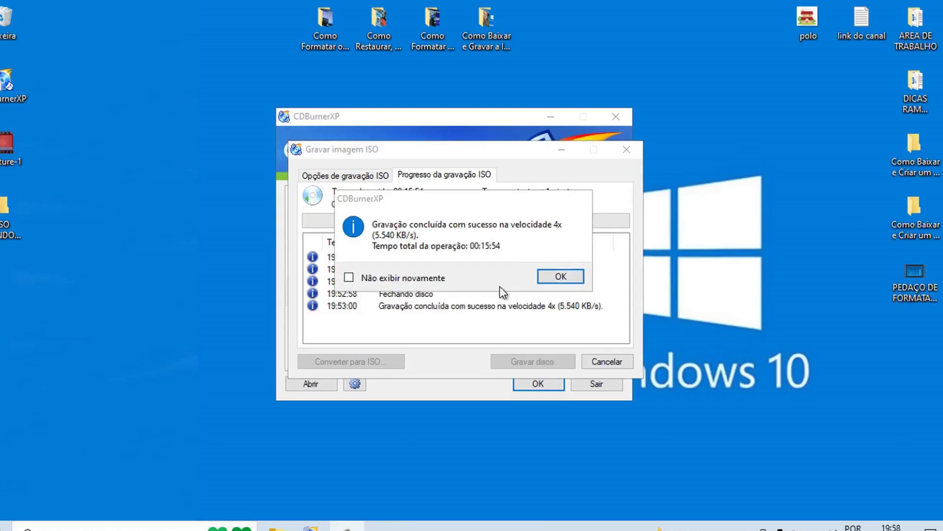
left_click(561, 277)
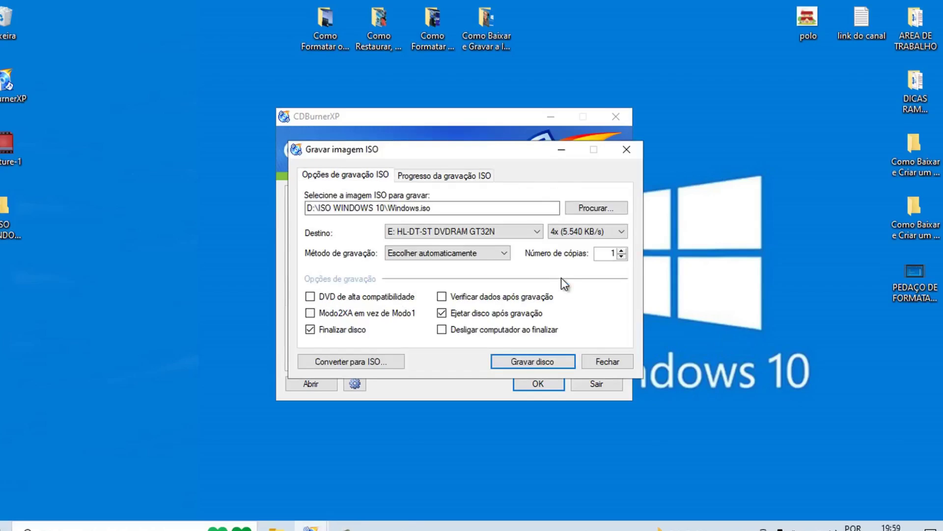